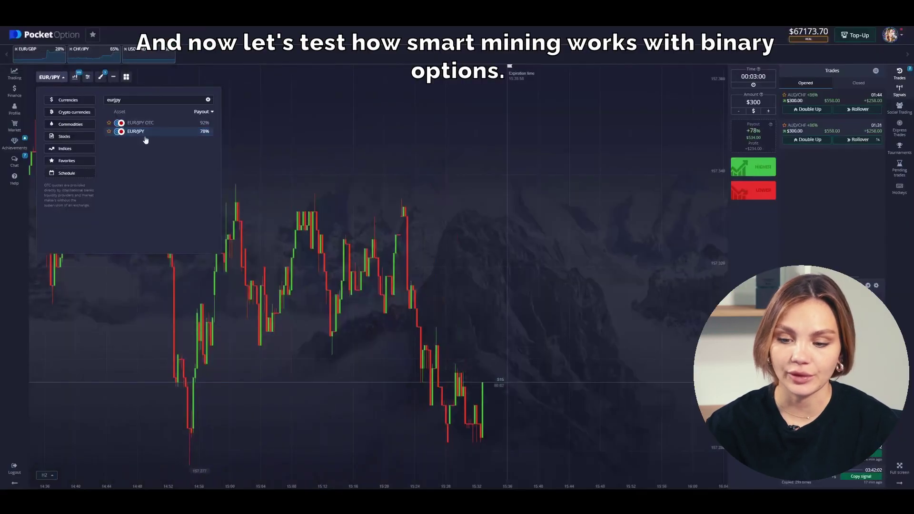
Step: Place a $300 Higher trade on EUR/JPY with a 5-minute expiry
click(147, 131)
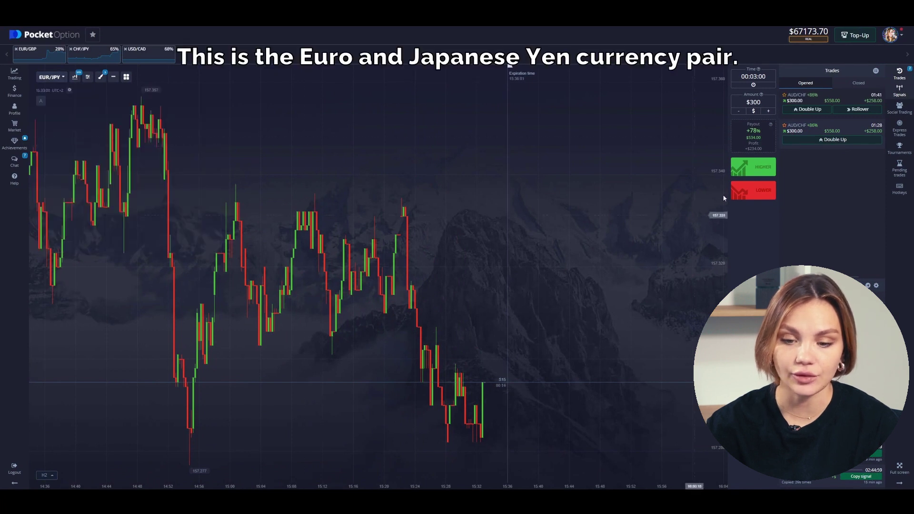
click(765, 85)
click(697, 80)
click(697, 79)
click(758, 165)
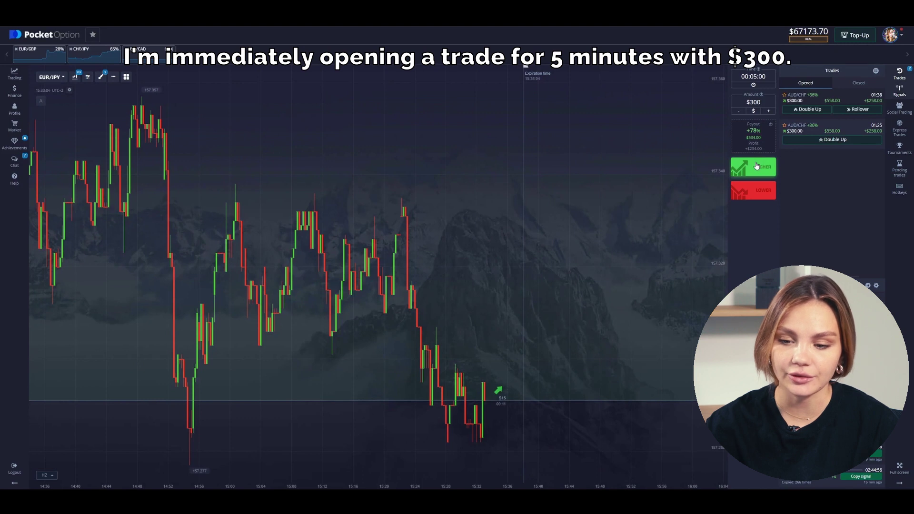
click(758, 165)
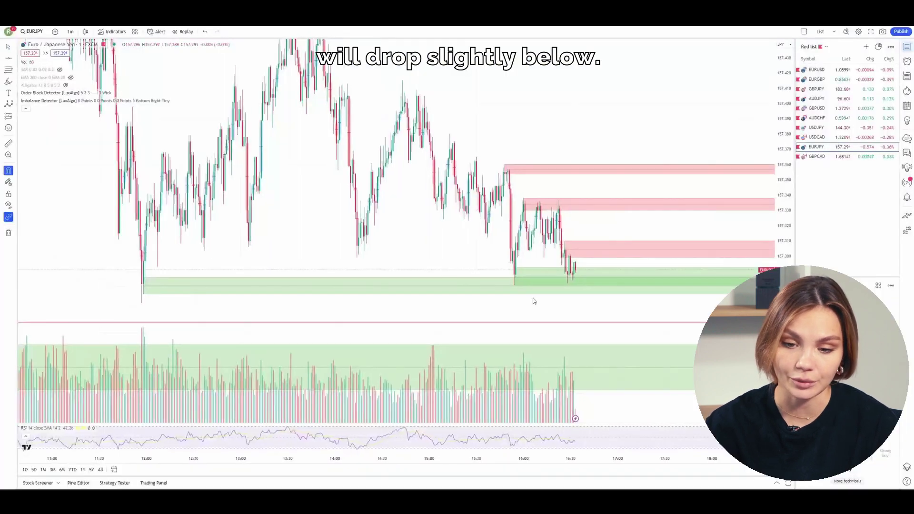
Step: Switch to the EURJPY chart in TradingView and delete the red horizontal line between the green order blocks
drag(612, 293, 488, 292)
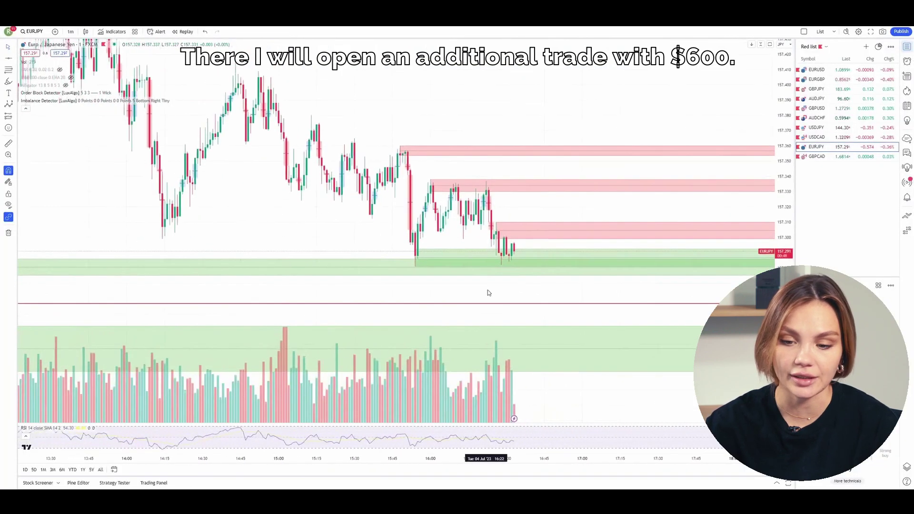
mouse_move(411, 250)
mouse_down()
mouse_move(437, 261)
mouse_move(686, 271)
mouse_up()
scroll(344, 306, down, 5)
mouse_move(263, 260)
mouse_down()
mouse_move(388, 276)
mouse_move(755, 277)
mouse_up()
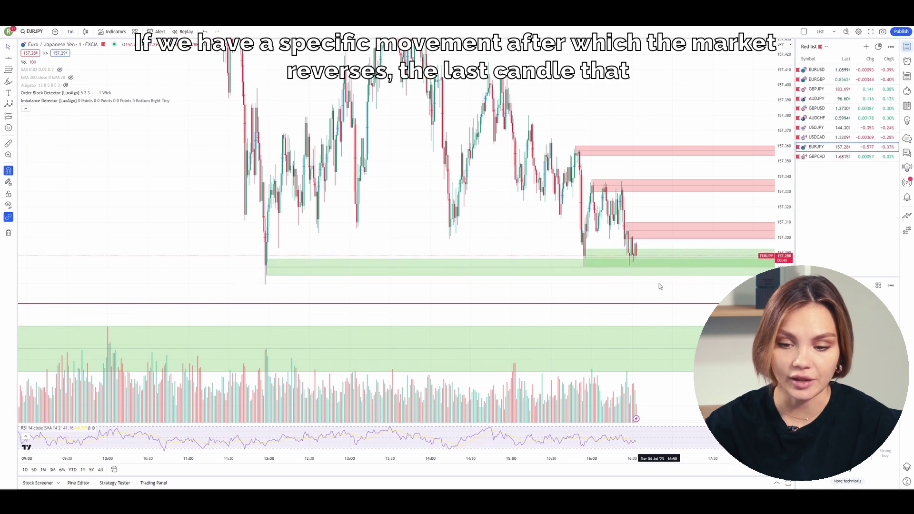
scroll(491, 305, up, 6)
drag(373, 303, 418, 313)
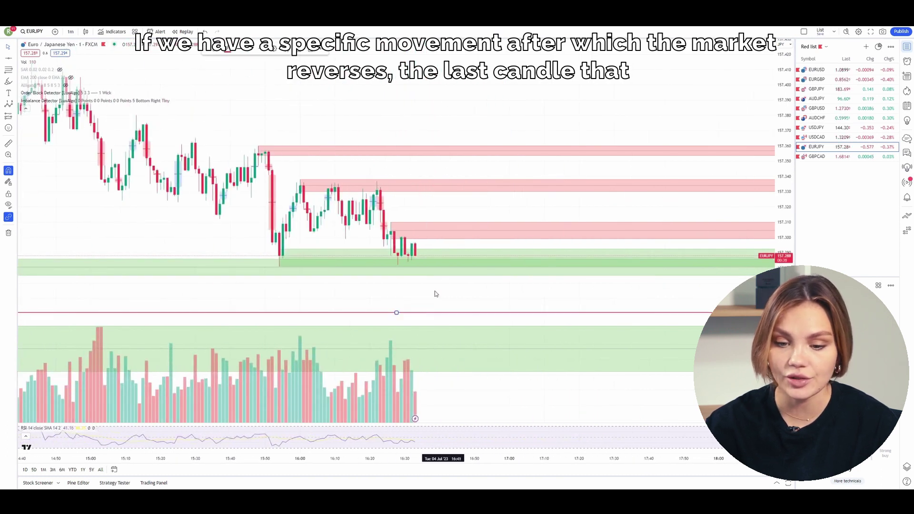
key(Delete)
Step: Draw a horizontal parallel channel from the 16:22 candle, spanning about 157.327 to 157.318
scroll(396, 300, up, 5)
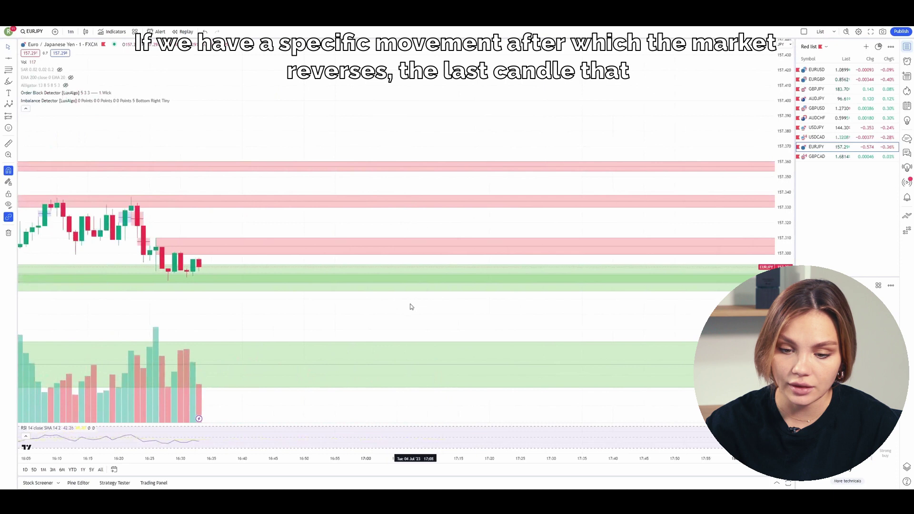
drag(784, 343, 783, 134)
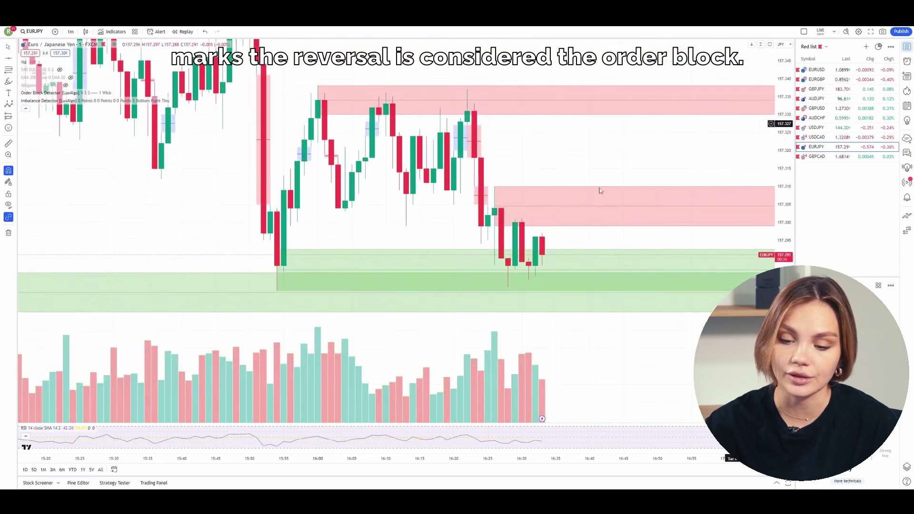
drag(469, 185, 491, 203)
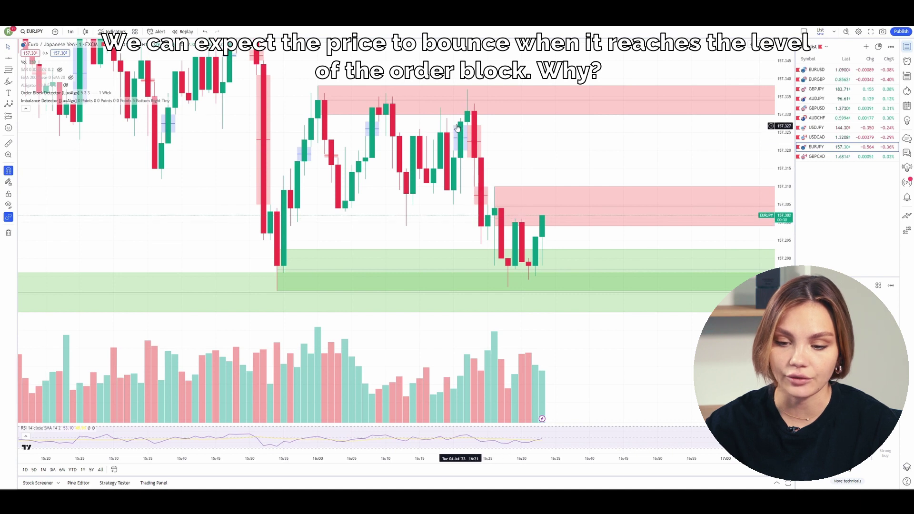
drag(502, 126, 470, 160)
click(15, 59)
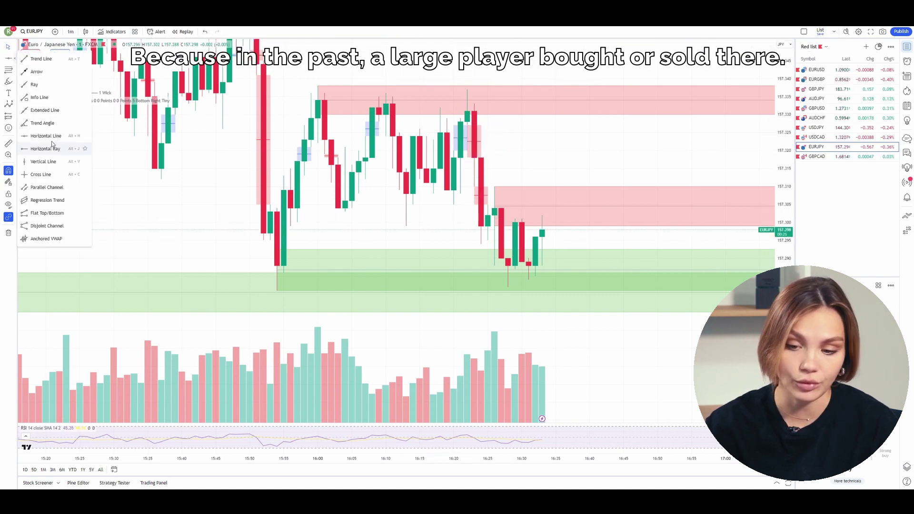
click(48, 200)
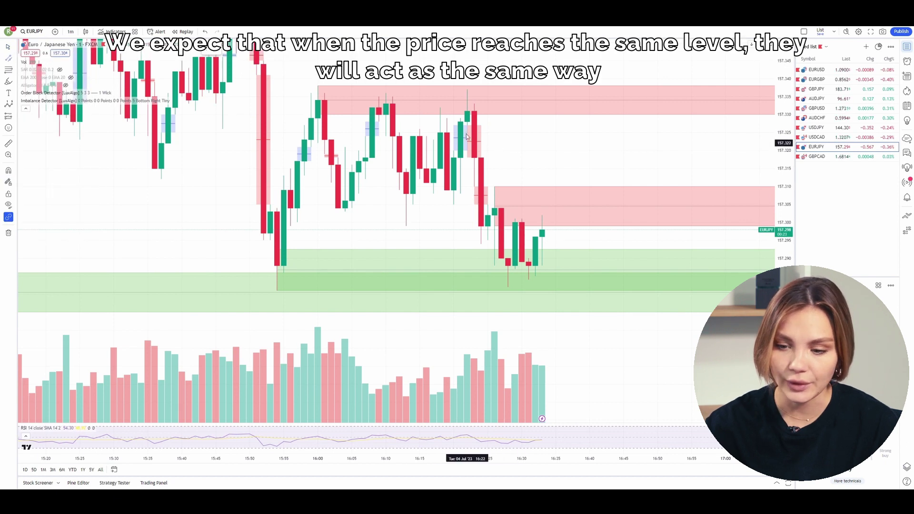
mouse_move(467, 125)
mouse_down()
mouse_move(763, 122)
mouse_move(758, 160)
mouse_up()
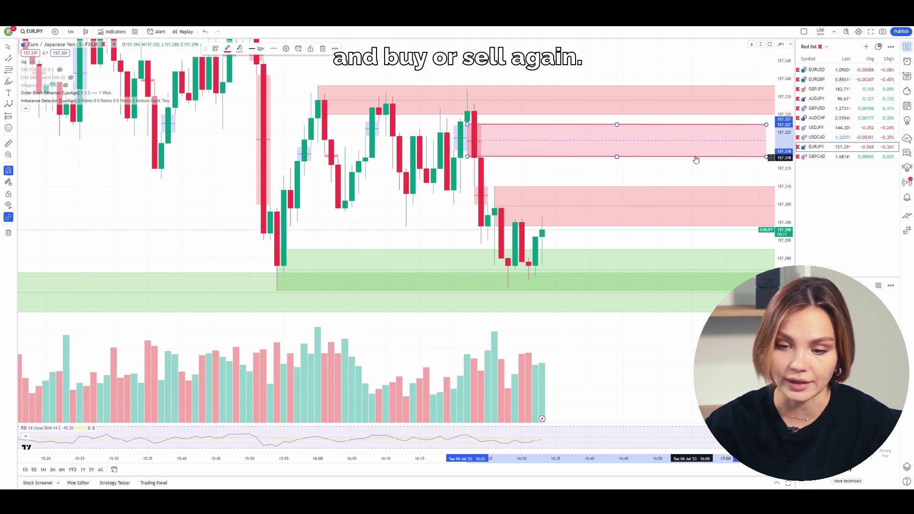
Step: Copy the channel down to the lowest red order block and narrow the copy to about 157.310–157.305
drag(695, 159, 697, 237)
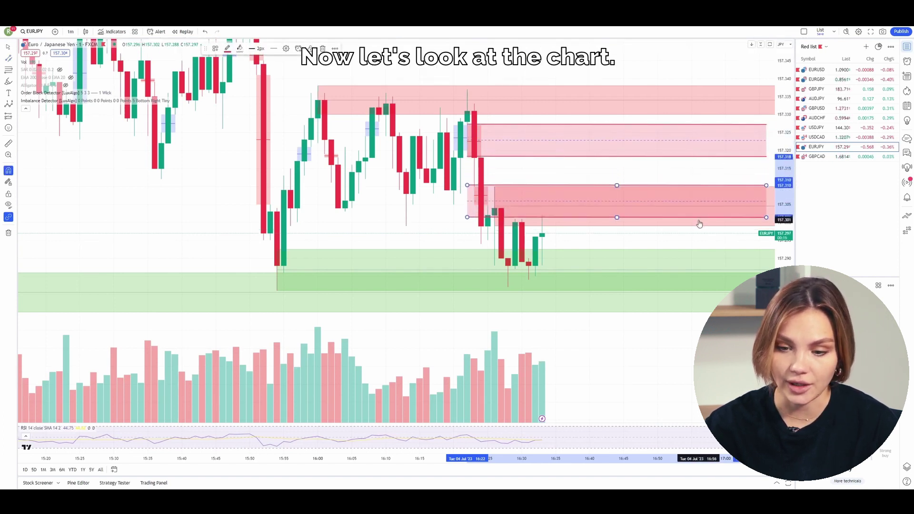
drag(618, 218, 617, 203)
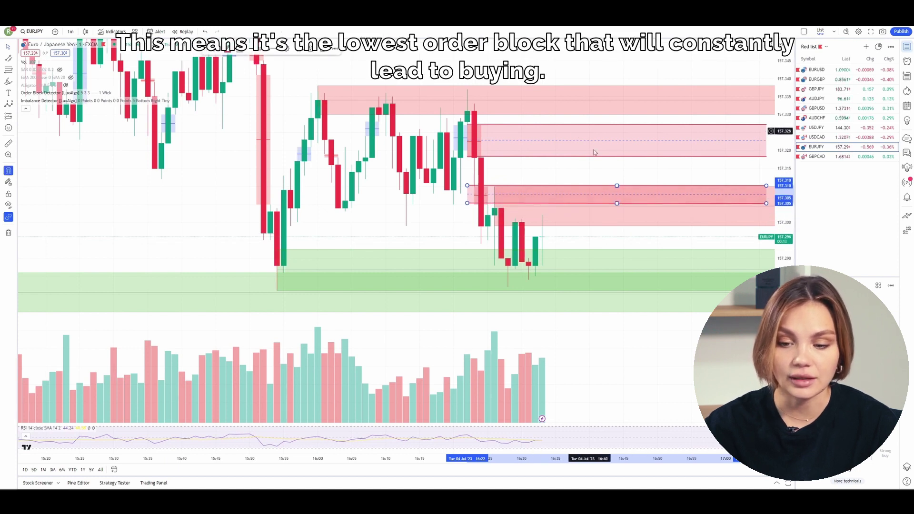
Step: Delete both drawn parallel channels from the EURJPY chart
click(585, 170)
scroll(585, 170, down, 5)
drag(777, 189, 777, 303)
drag(640, 323, 548, 323)
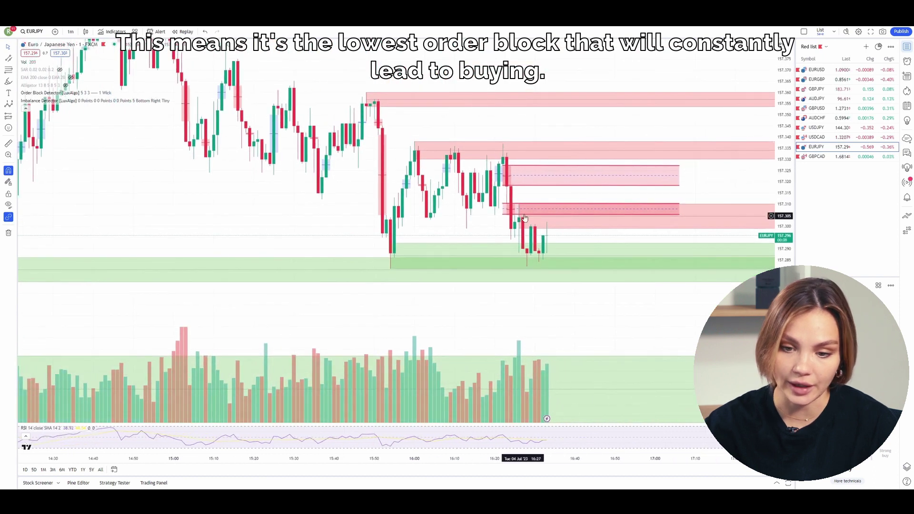
click(530, 186)
key(Delete)
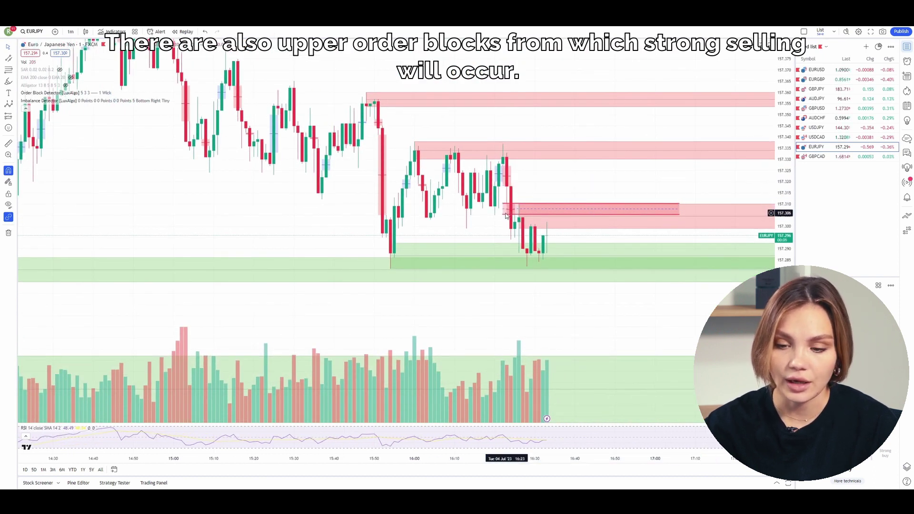
key(Delete)
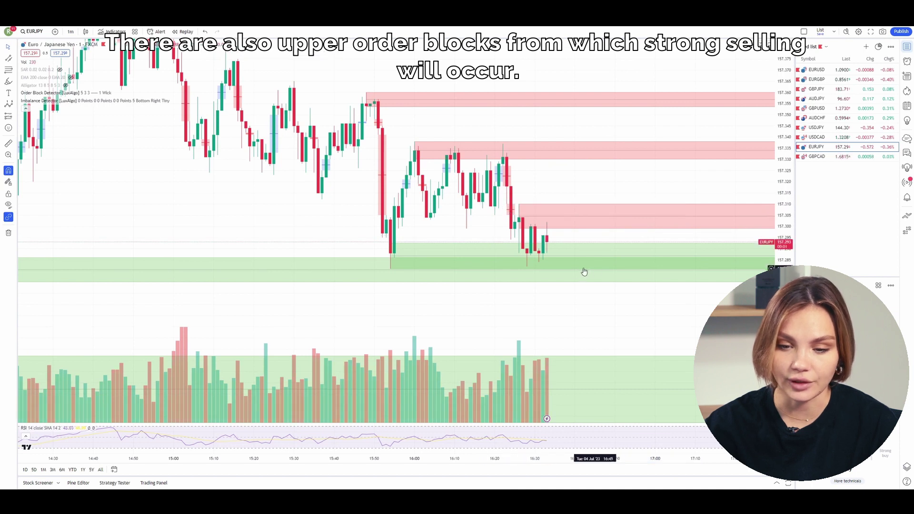
Step: Examine the EURJPY zones, view AUD/CHF in both Pocket Option and TradingView, and return to the EUR/JPY trade in Pocket Option
scroll(581, 267, down, 5)
drag(717, 312, 644, 320)
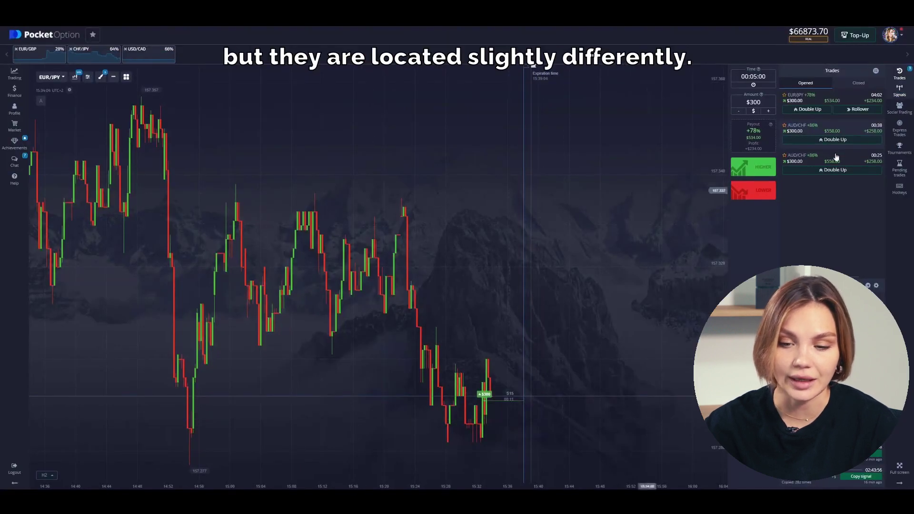
click(792, 158)
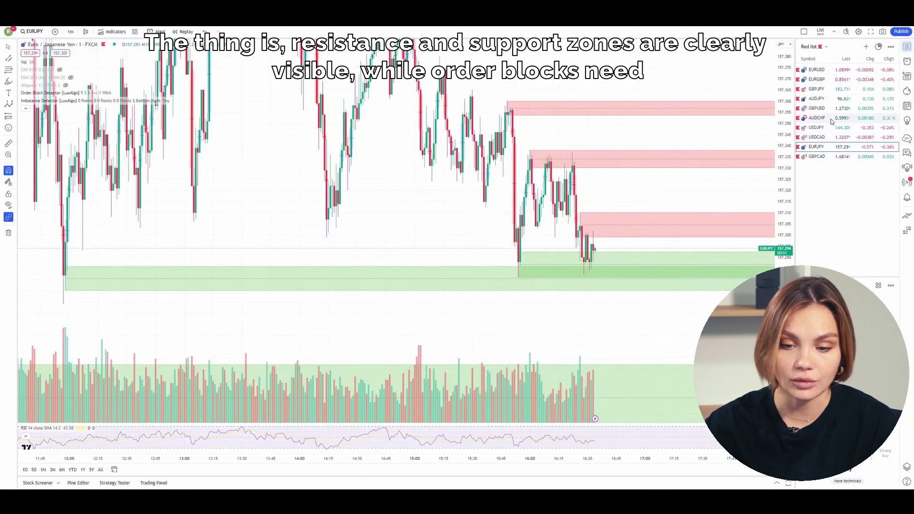
click(832, 119)
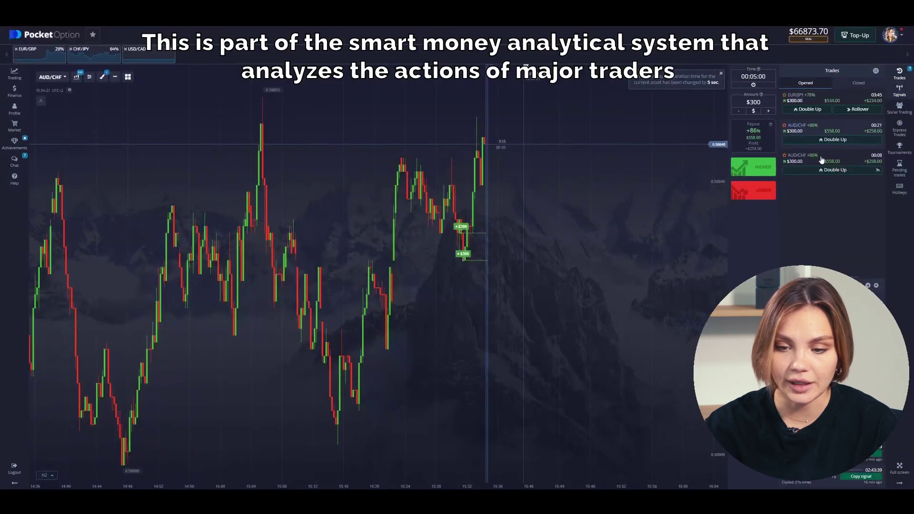
click(794, 98)
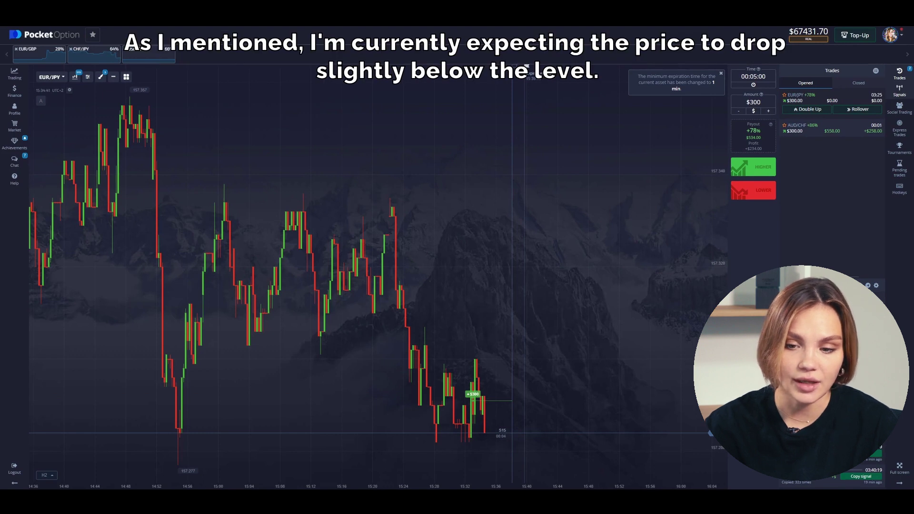
Step: Review the details of the two latest closed AUD/CHF trades and return to the list of opened trades
click(864, 84)
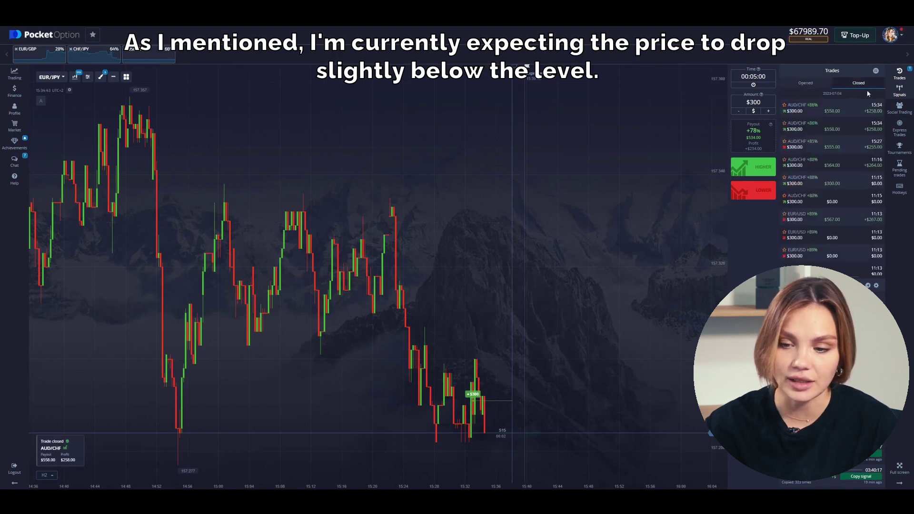
click(855, 111)
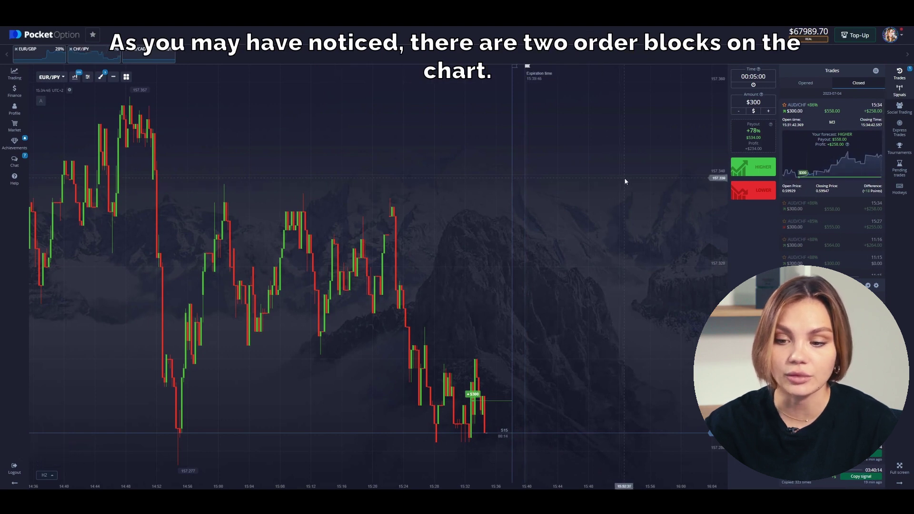
click(829, 209)
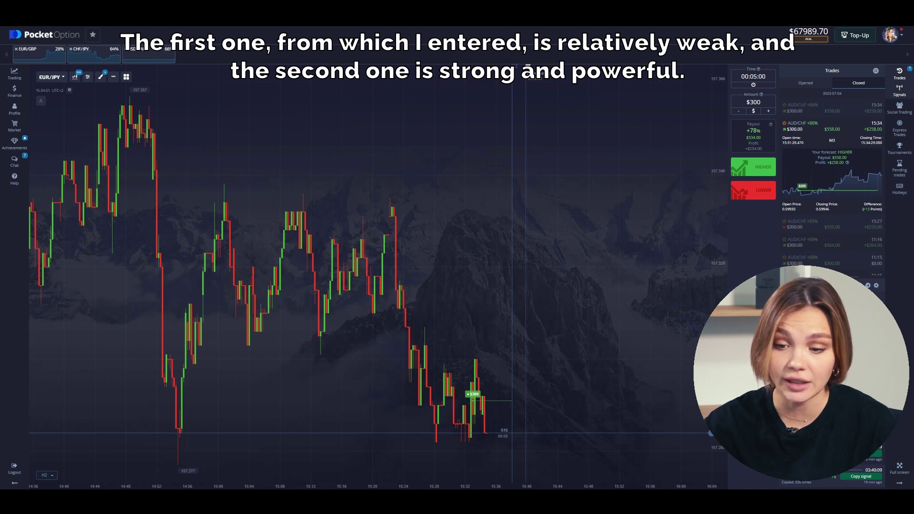
click(812, 86)
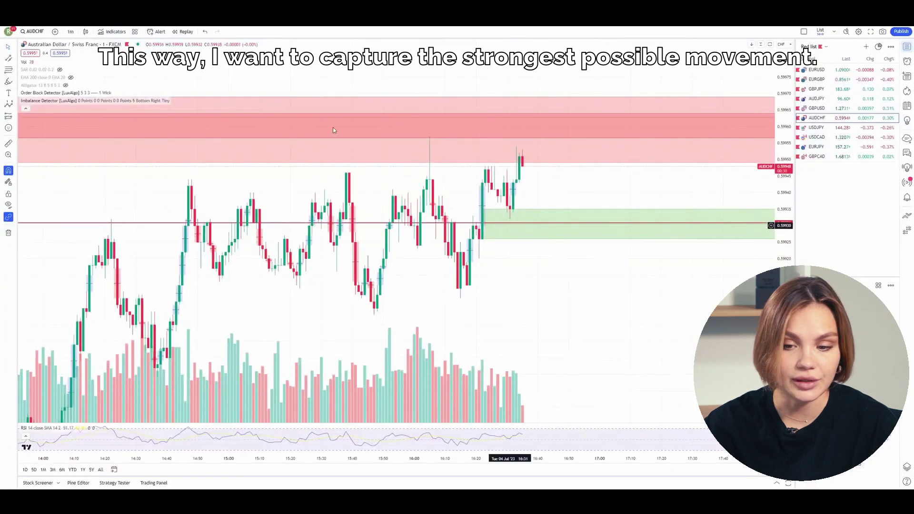
Step: Open EURJPY in TradingView and trace the two green order blocks below the price back to where they start
click(842, 147)
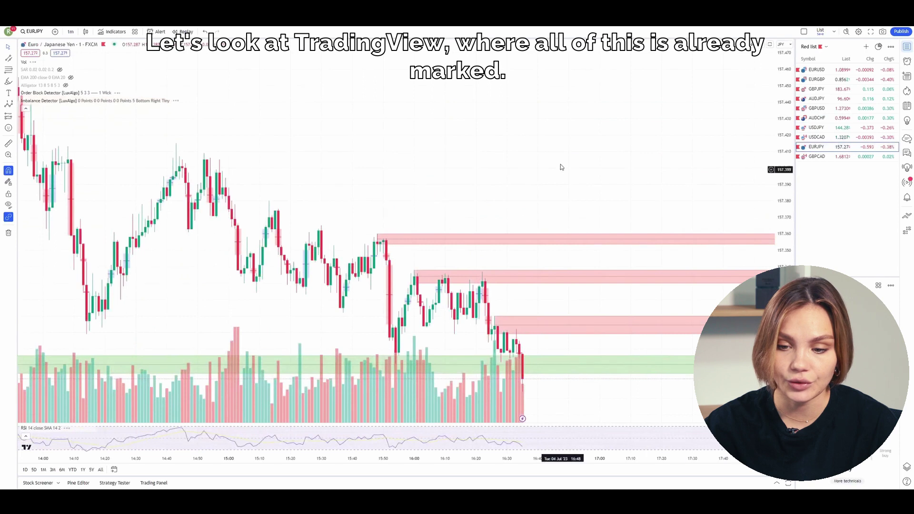
scroll(592, 83, down, 5)
scroll(657, 117, down, 3)
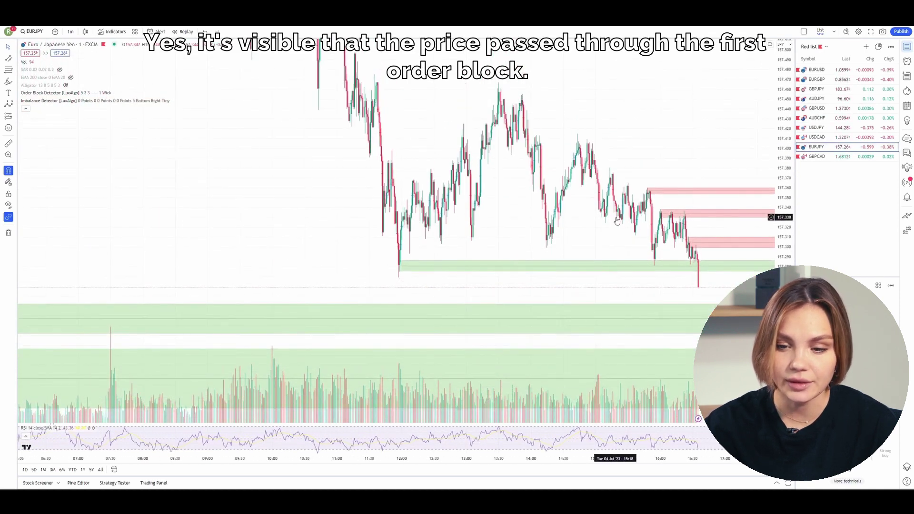
scroll(508, 229, down, 8)
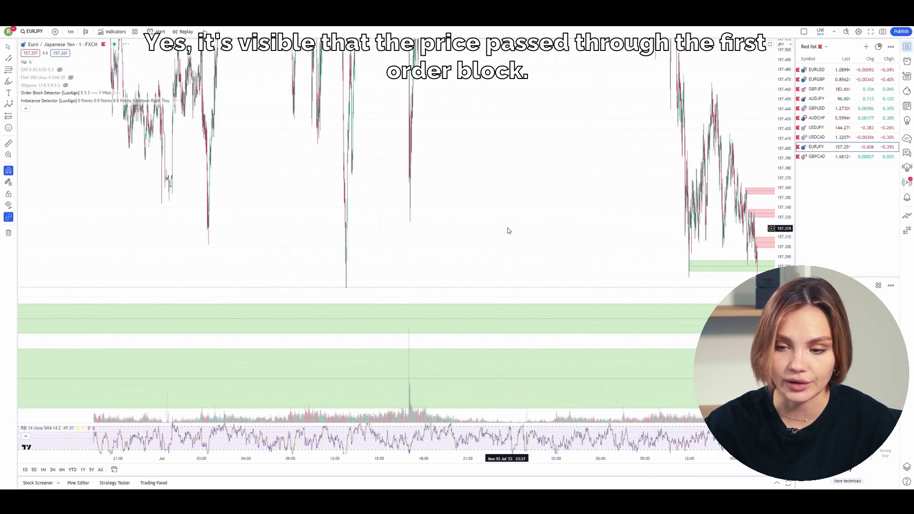
scroll(507, 230, down, 5)
drag(553, 194, 694, 161)
scroll(394, 219, up, 9)
drag(273, 237, 309, 242)
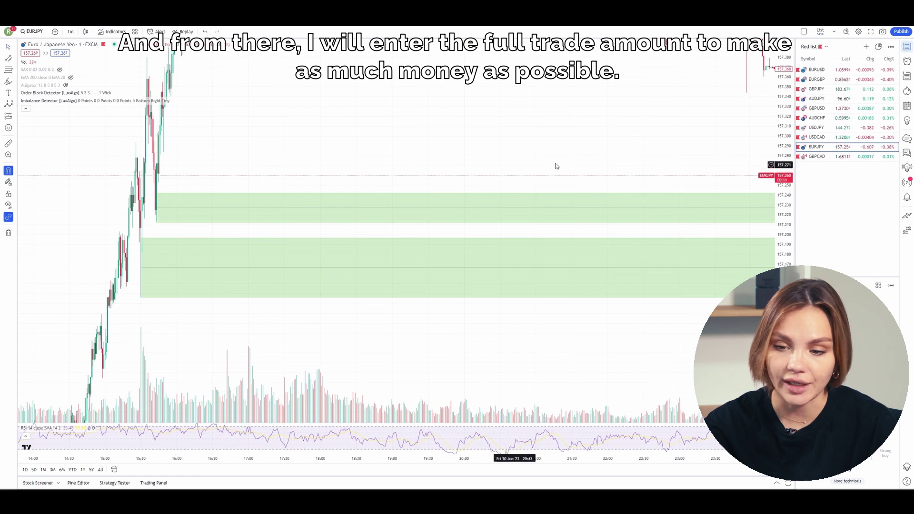
Step: Return to the latest EURJPY candles and compare the current price with the lower green order blocks
scroll(637, 157, down, 5)
drag(639, 150, 367, 151)
drag(547, 145, 322, 141)
drag(679, 142, 227, 143)
drag(672, 169, 623, 185)
scroll(637, 186, up, 9)
drag(533, 200, 645, 179)
scroll(667, 185, up, 5)
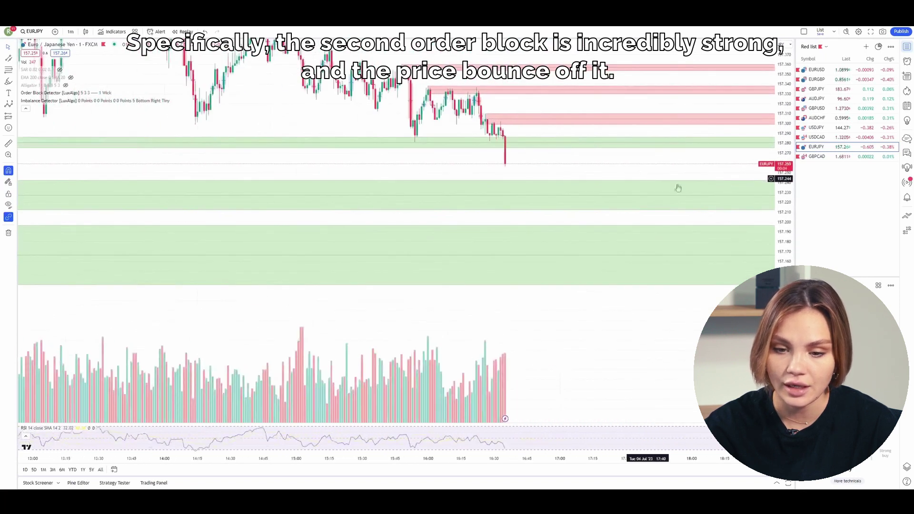
Step: Examine the latest downward impulse and its imbalance above the second green order block
drag(788, 241, 788, 113)
drag(552, 141, 608, 167)
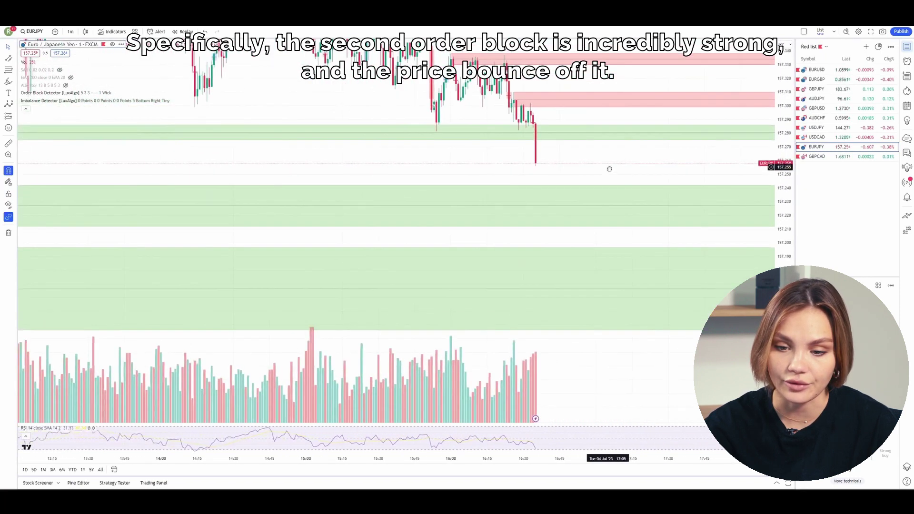
scroll(608, 168, up, 5)
drag(496, 171, 545, 176)
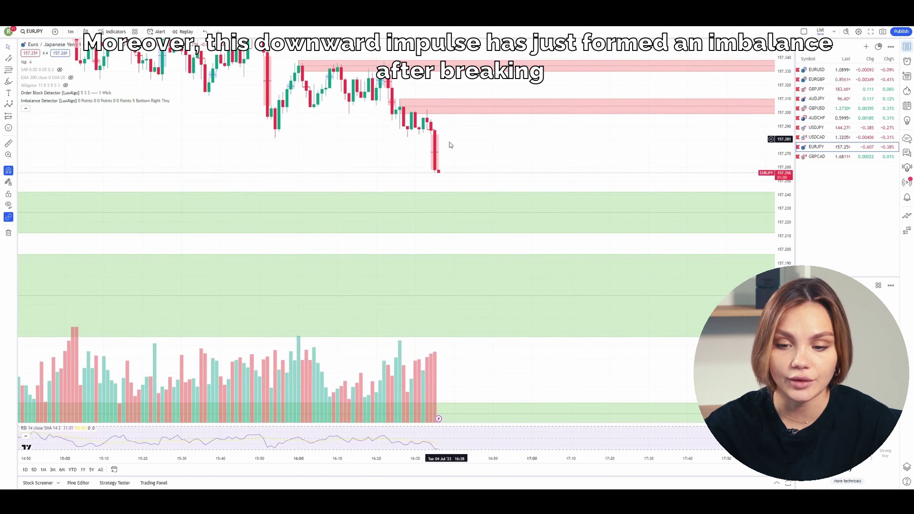
drag(448, 139, 427, 169)
drag(426, 135, 456, 172)
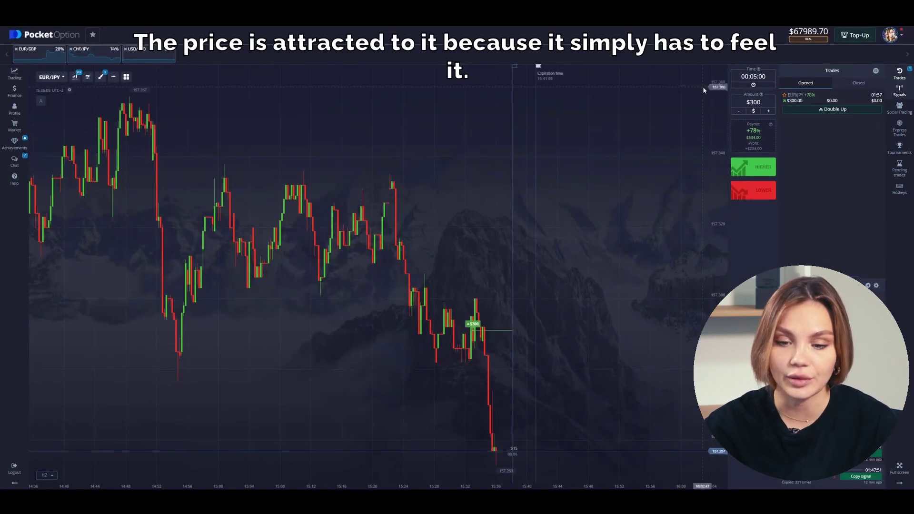
Step: Switch to Pocket Option and place two additional $300 Higher trades on EUR/JPY with a 5-minute expiry
click(834, 101)
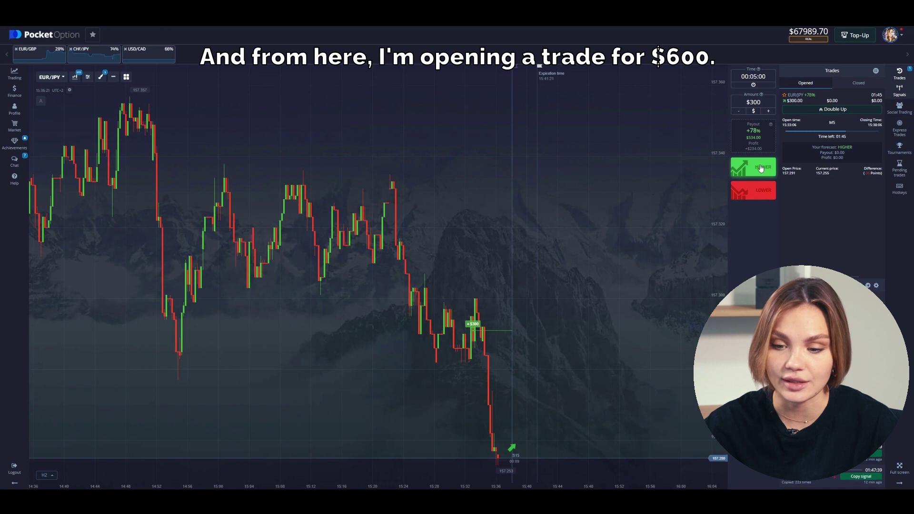
click(761, 169)
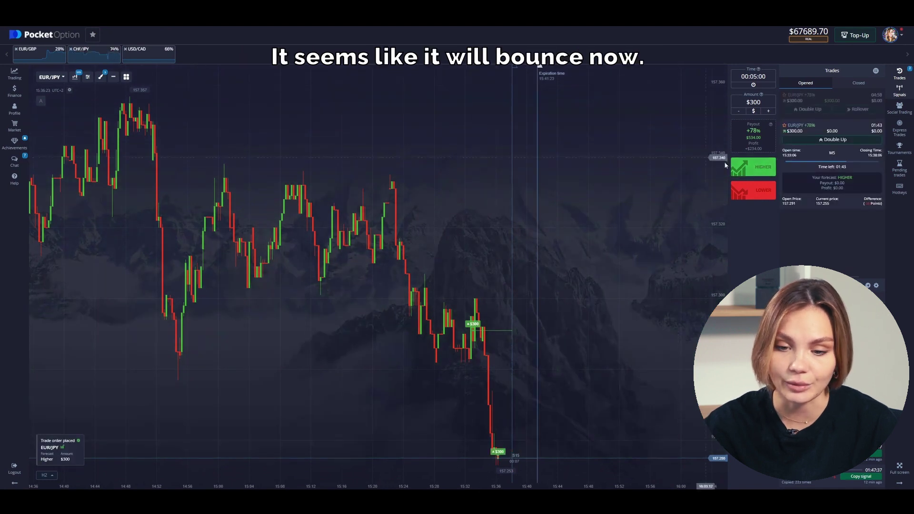
click(748, 166)
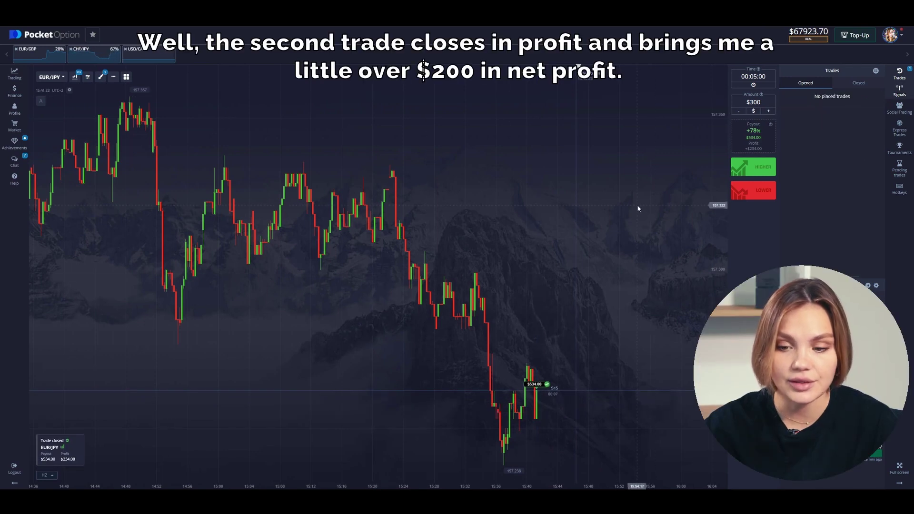
Step: Review the details of the two latest closed EUR/JPY trades in the closed trades list
click(865, 83)
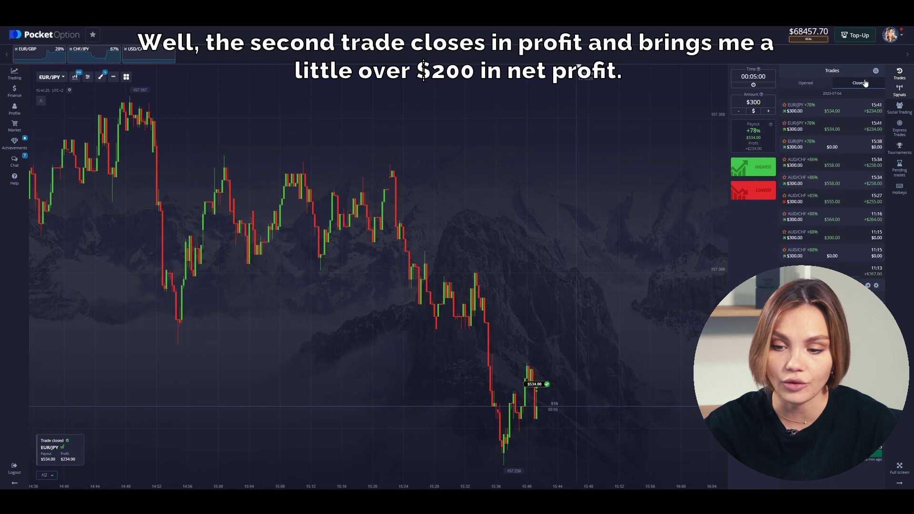
click(863, 107)
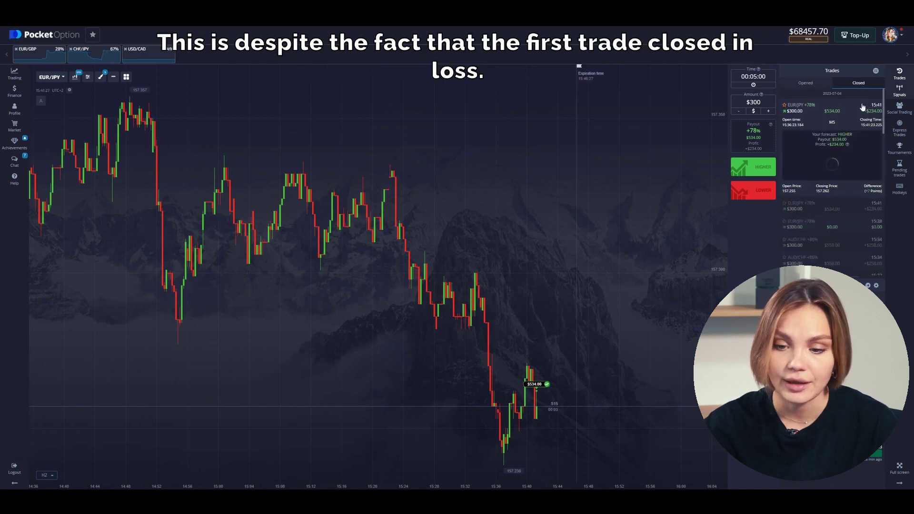
click(868, 210)
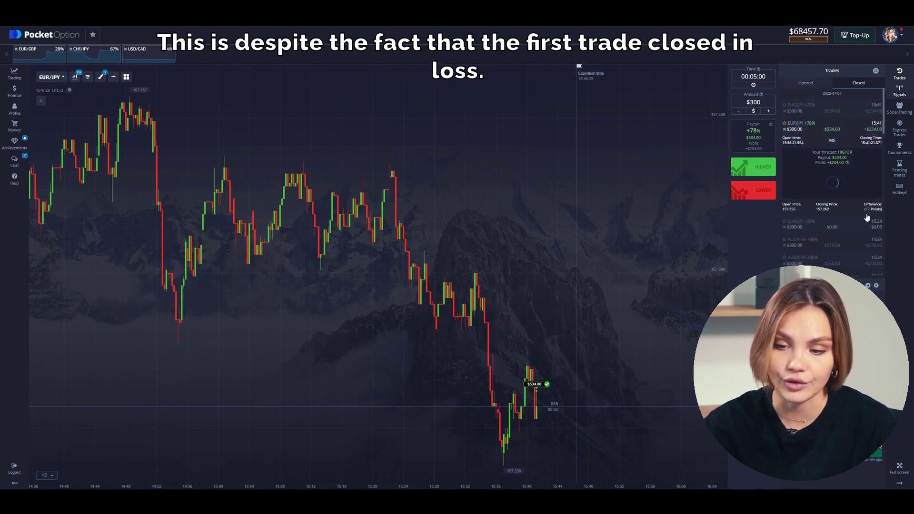
click(849, 128)
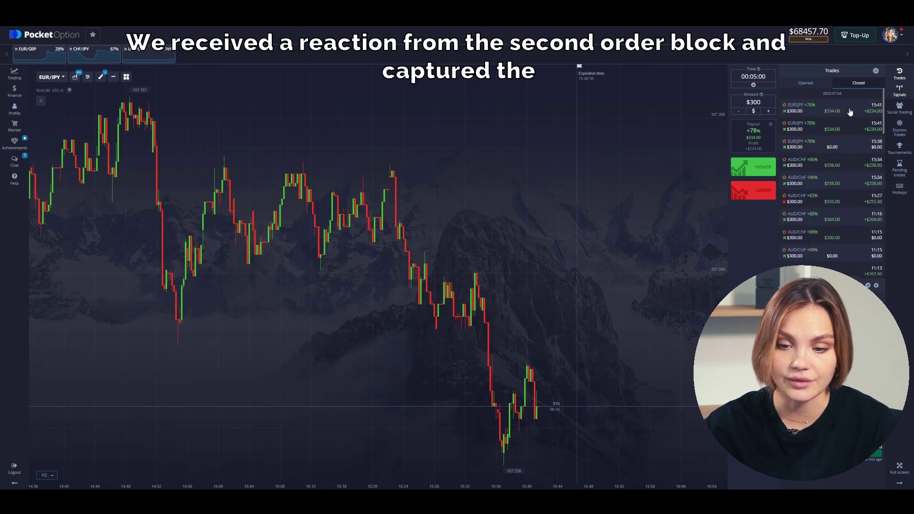